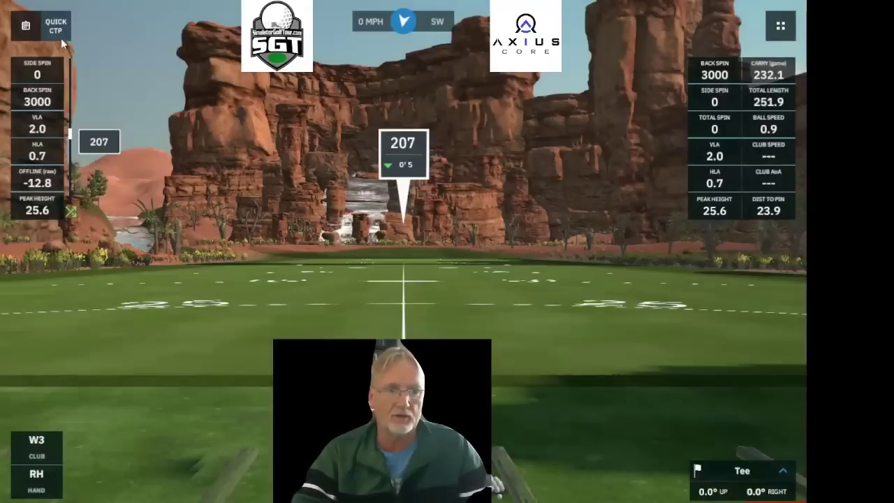
Open the range shot summary and review all 20 SW, I9, DR and W3 shots and their averages.
{"action": "left_click", "coordinate": [26, 27]}
{"action": "scroll", "coordinate": [412, 233], "scroll_direction": "up", "scroll_amount": 2}
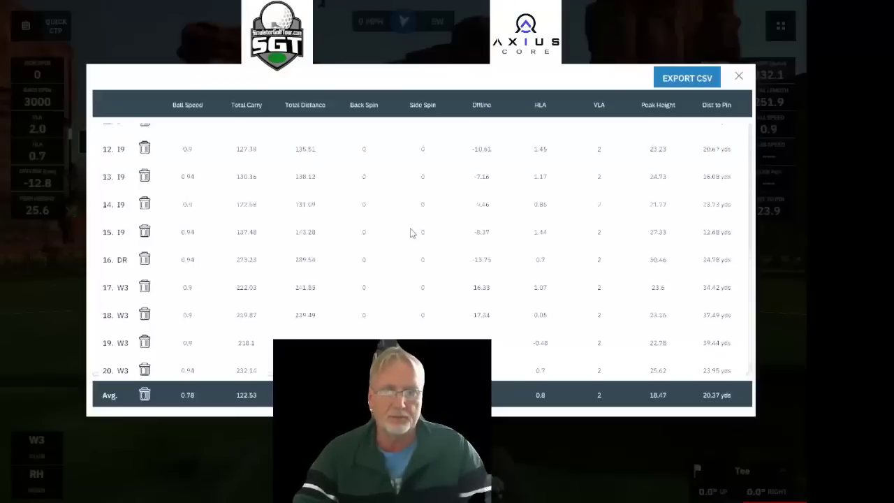
{"action": "scroll", "coordinate": [411, 233], "scroll_direction": "up", "scroll_amount": 5}
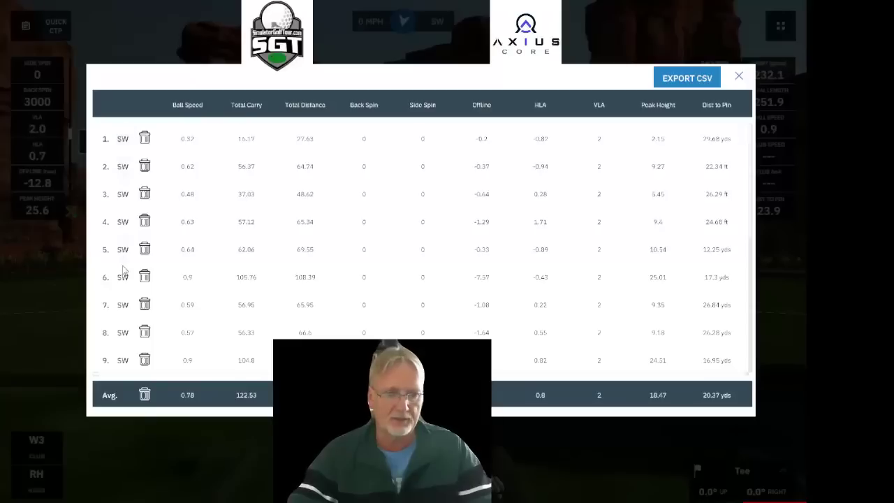
{"action": "scroll", "coordinate": [122, 269], "scroll_direction": "down", "scroll_amount": 1}
{"action": "scroll", "coordinate": [122, 270], "scroll_direction": "down", "scroll_amount": 5}
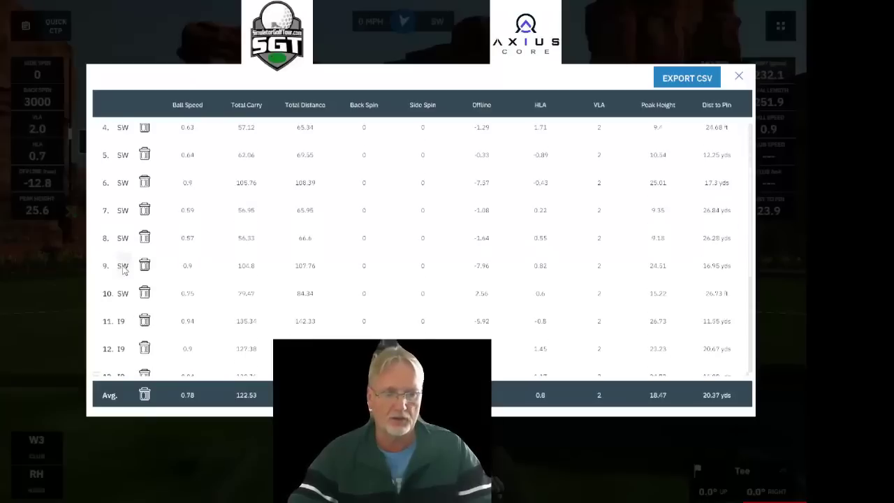
{"action": "scroll", "coordinate": [122, 270], "scroll_direction": "down", "scroll_amount": 5}
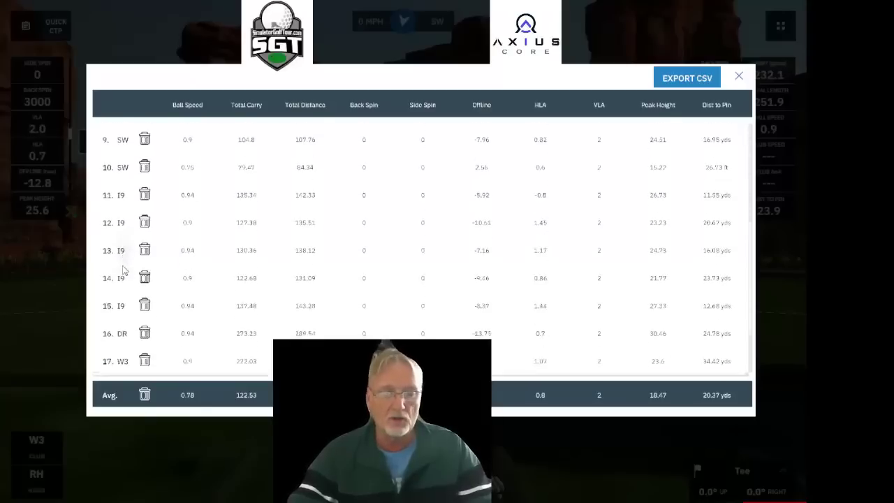
{"action": "scroll", "coordinate": [123, 270], "scroll_direction": "up", "scroll_amount": 3}
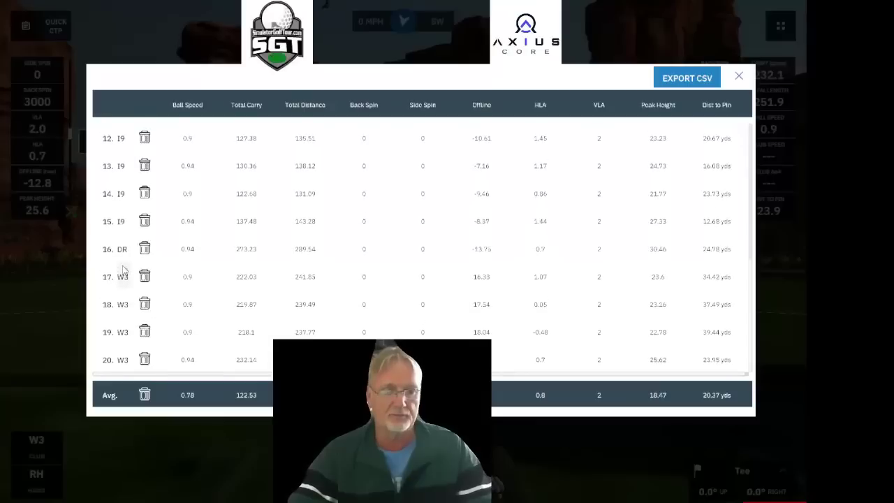
{"action": "scroll", "coordinate": [122, 269], "scroll_direction": "up", "scroll_amount": 2}
{"action": "scroll", "coordinate": [122, 270], "scroll_direction": "up", "scroll_amount": 3}
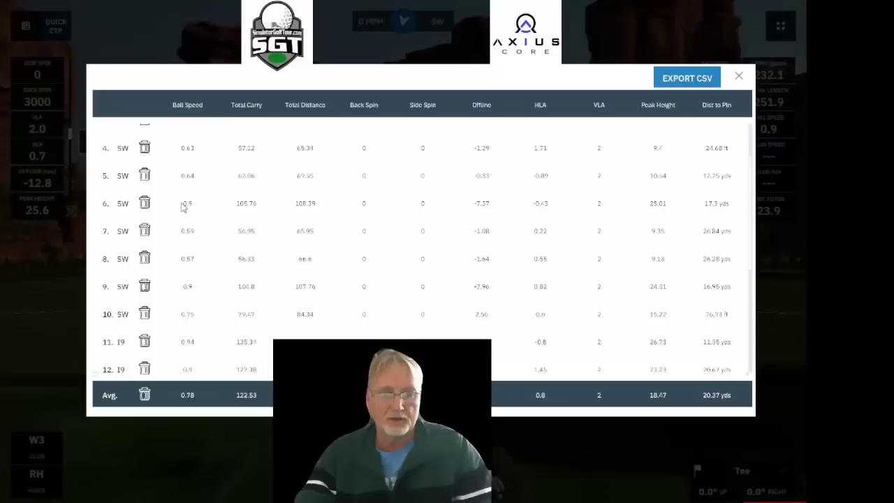
{"action": "scroll", "coordinate": [182, 206], "scroll_direction": "up", "scroll_amount": 3}
{"action": "scroll", "coordinate": [182, 206], "scroll_direction": "down", "scroll_amount": 8}
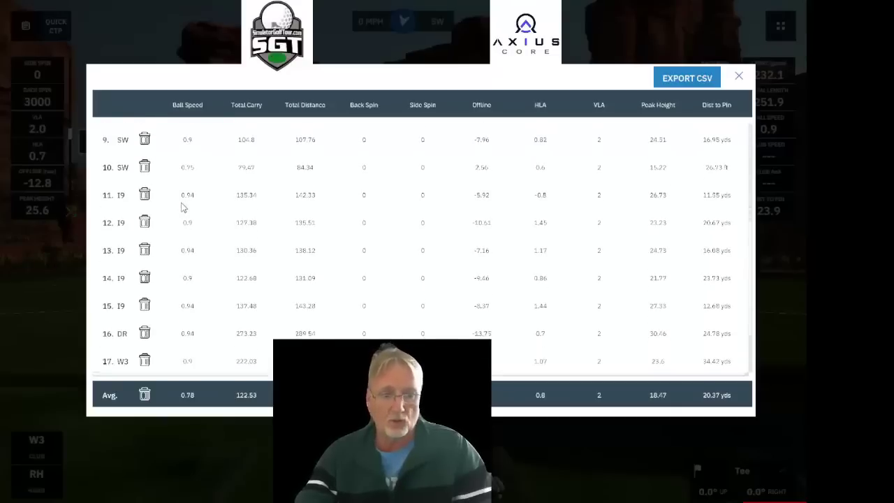
{"action": "scroll", "coordinate": [182, 206], "scroll_direction": "down", "scroll_amount": 2}
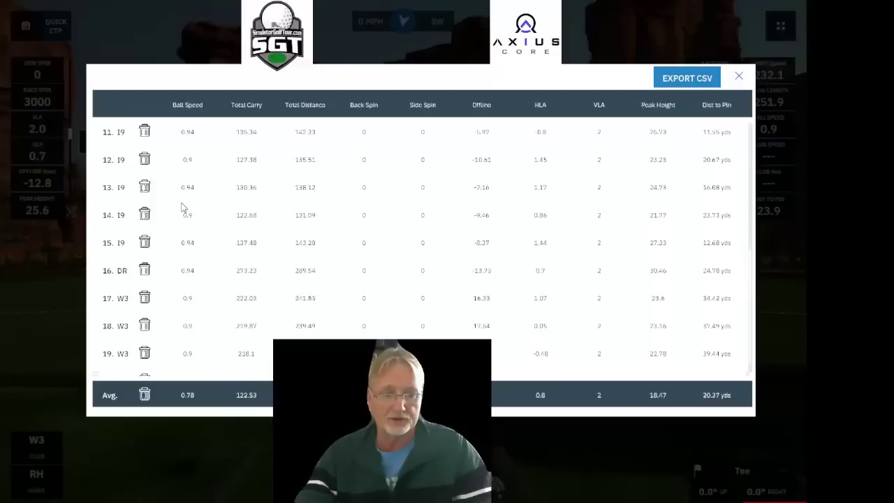
Delete the lone DR shot in row 16, leaving 19 SW and I9 shots.
{"action": "left_click", "coordinate": [143, 271]}
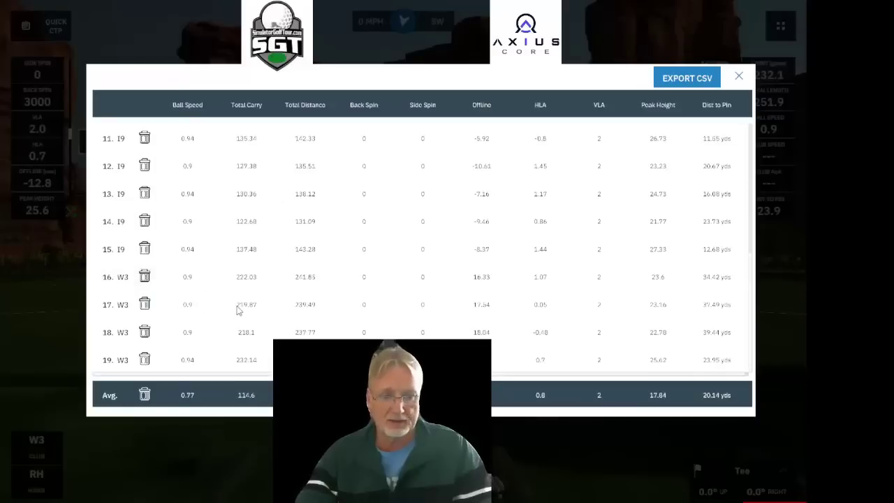
{"action": "scroll", "coordinate": [236, 310], "scroll_direction": "up", "scroll_amount": 1}
{"action": "scroll", "coordinate": [236, 311], "scroll_direction": "down", "scroll_amount": 4}
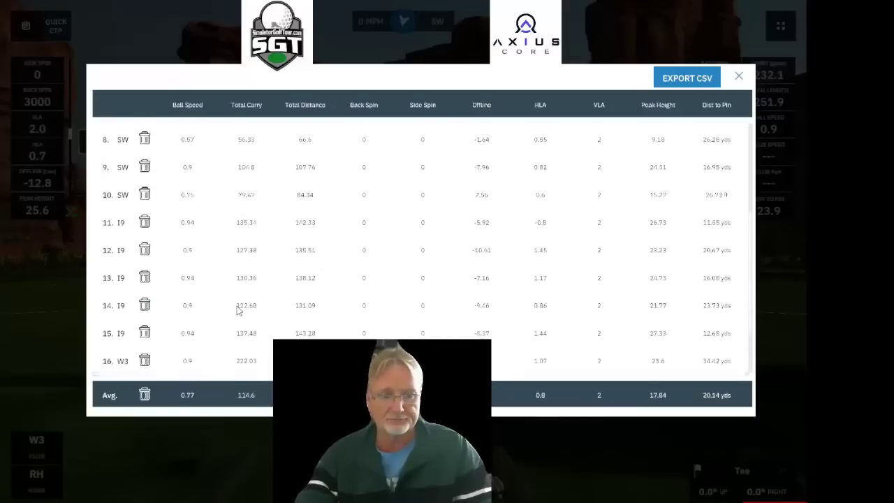
{"action": "scroll", "coordinate": [236, 310], "scroll_direction": "up", "scroll_amount": 4}
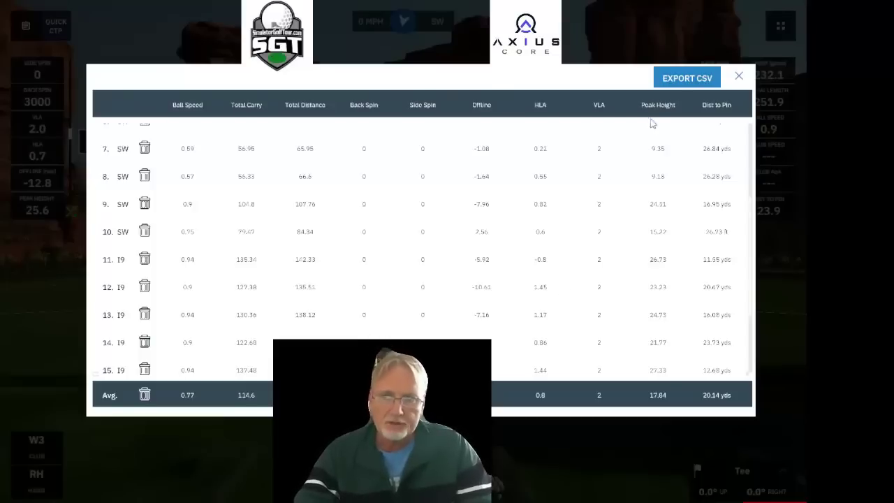
Export the 19-shot summary as a CSV to the desktop, then clear every shot from the table.
{"action": "left_click", "coordinate": [687, 78]}
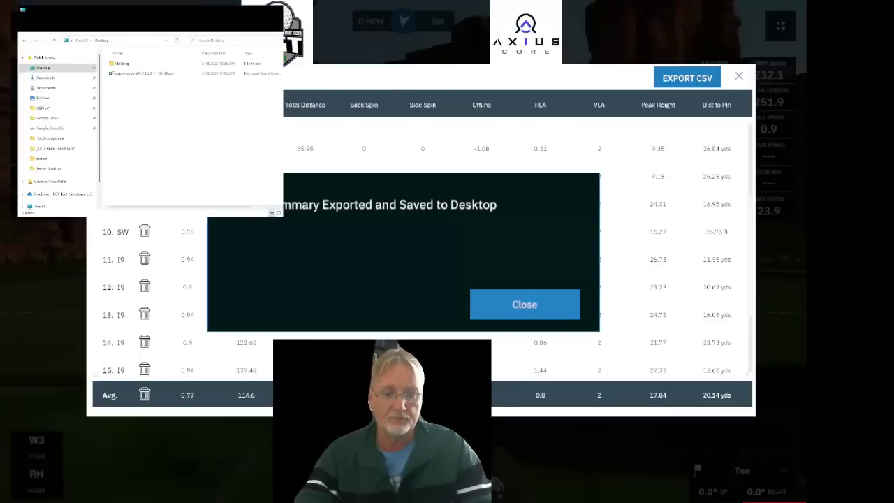
{"action": "left_click", "coordinate": [132, 74]}
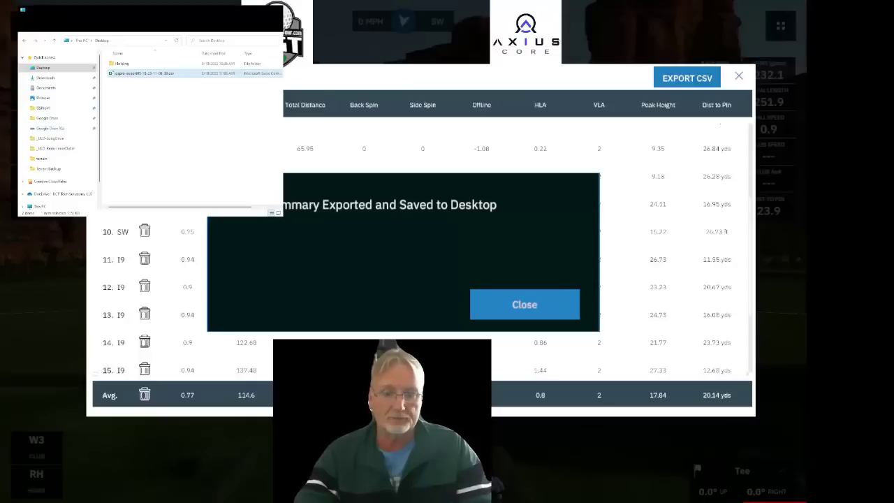
{"action": "key", "text": "alt+Tab"}
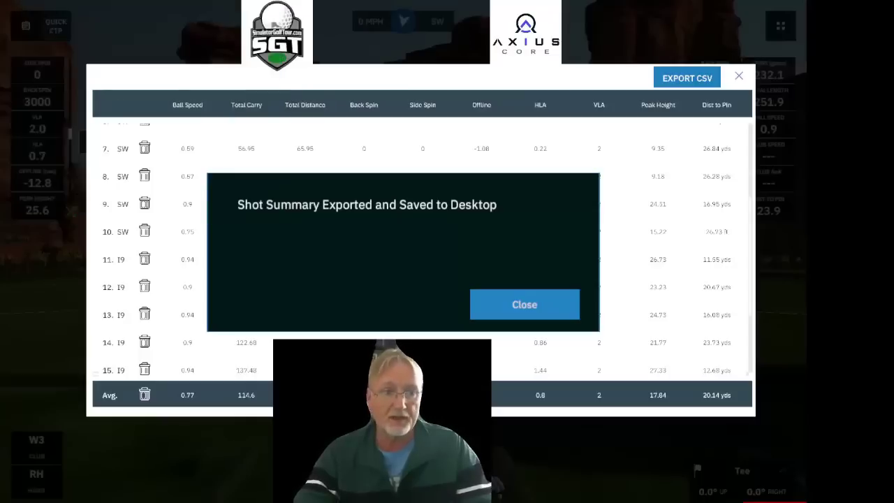
{"action": "left_click", "coordinate": [543, 311]}
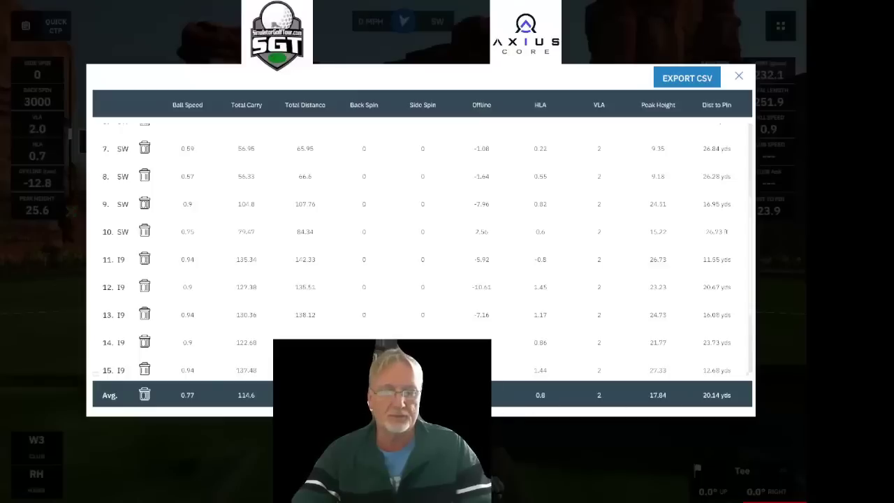
{"action": "left_click", "coordinate": [146, 395]}
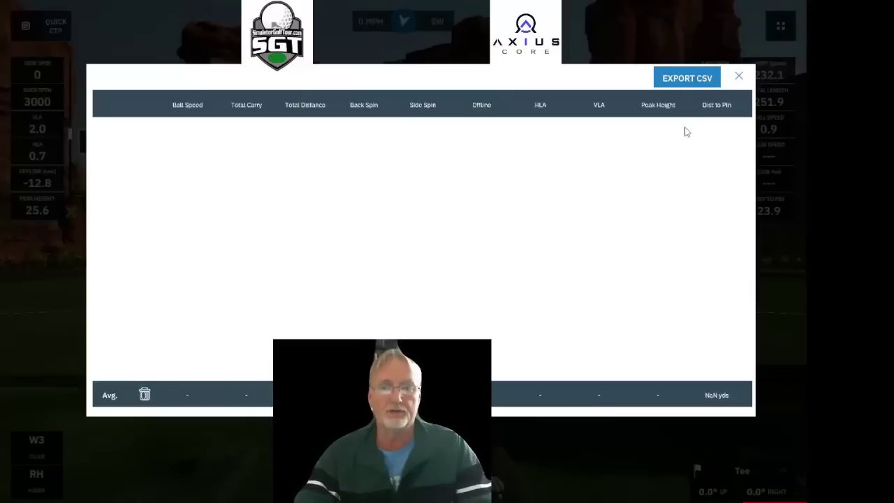
Close the emptied shot summary to return to the desert driving range view.
{"action": "left_click", "coordinate": [739, 77]}
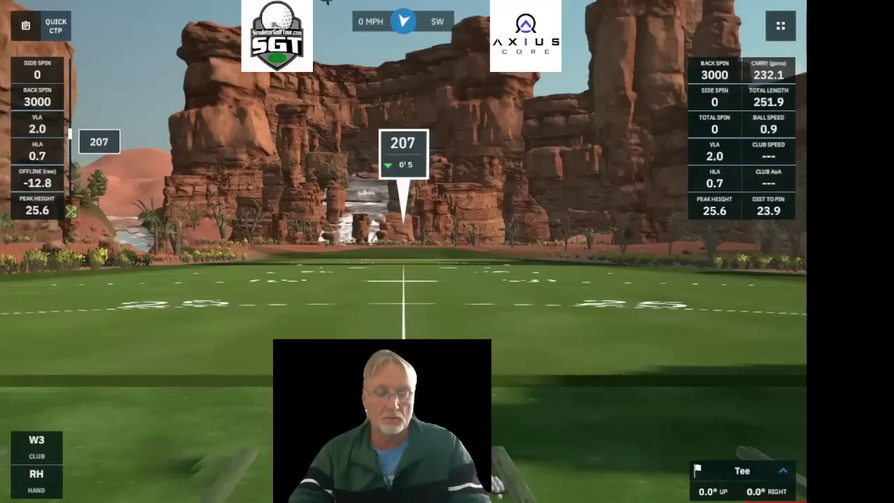
Switch over to Golf Shot Analytics to import the exported CSV.
{"action": "key", "text": "alt+Tab"}
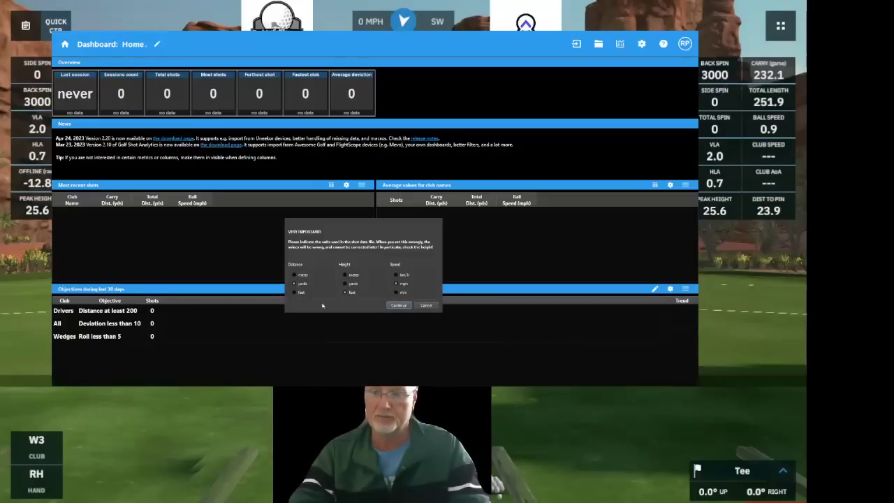
Import the CSV as a session named 'Pre V2 Tips Video' with the default units.
{"action": "key", "text": "Return"}
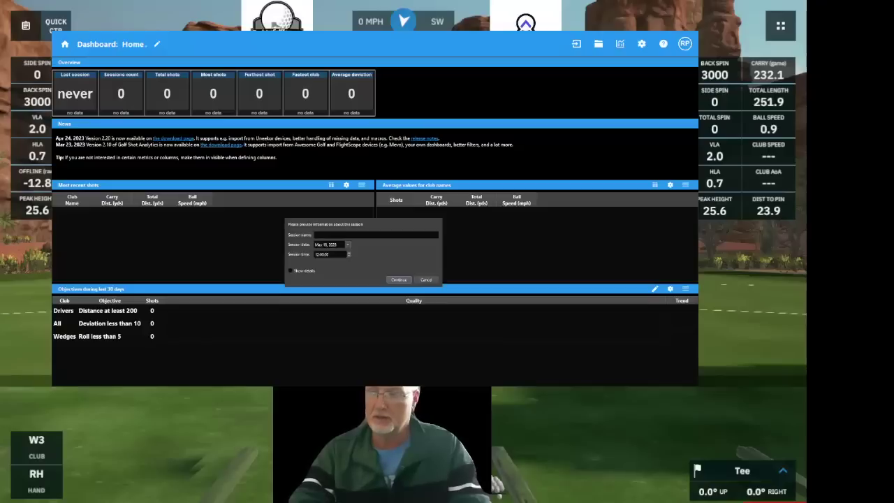
{"action": "type", "text": "Pre V2 Tips V"}
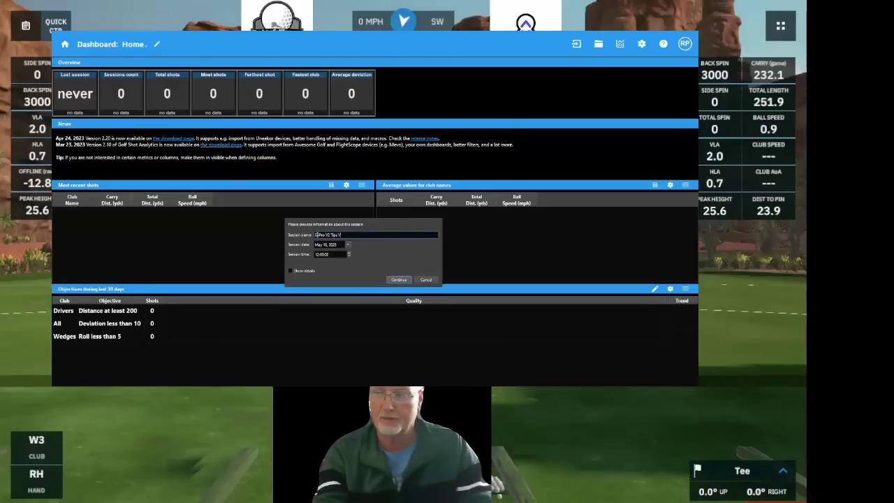
{"action": "type", "text": "ideo"}
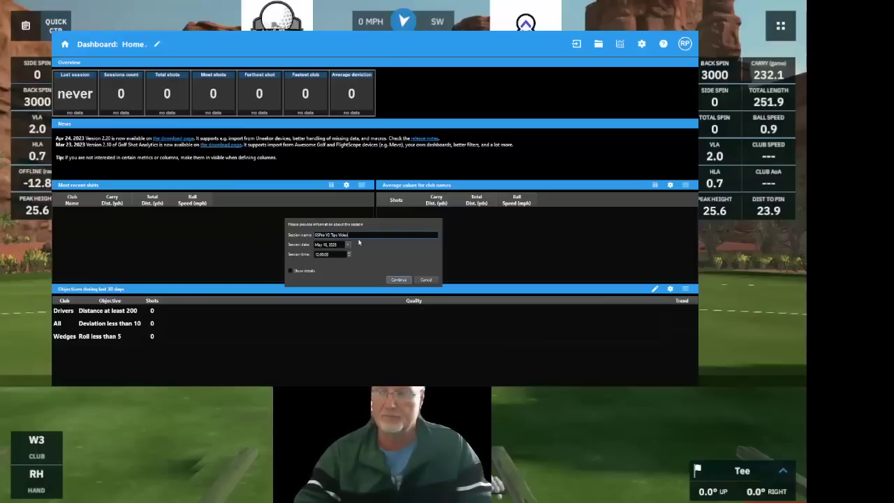
{"action": "key", "text": "Return"}
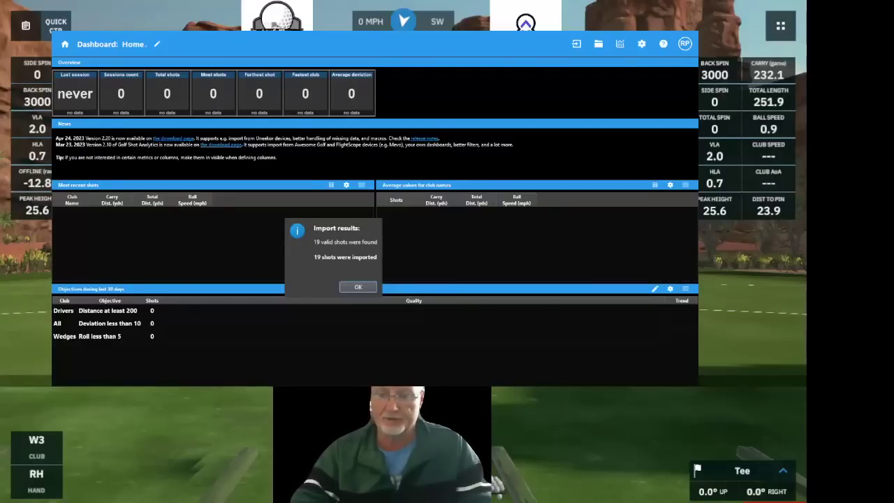
{"action": "key", "text": "Return"}
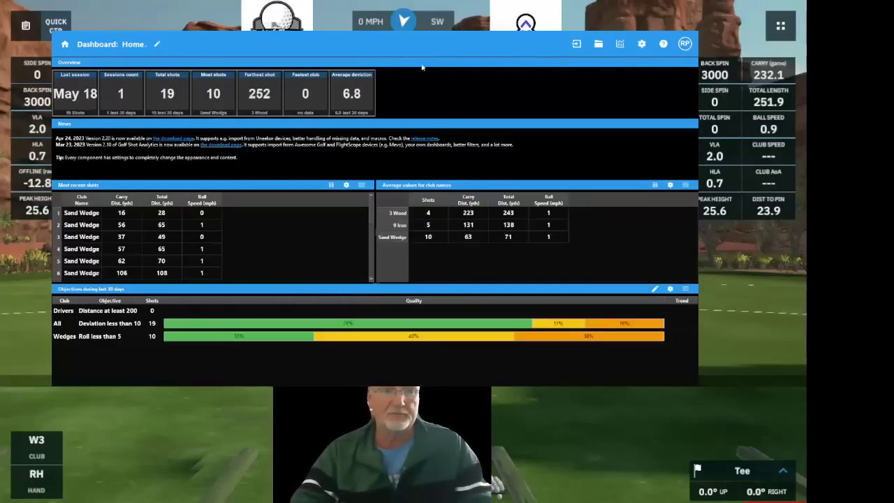
Review the Sessions, Clubs overview and Frequency dashboards, then hide the analytics window.
{"action": "left_click", "coordinate": [620, 45]}
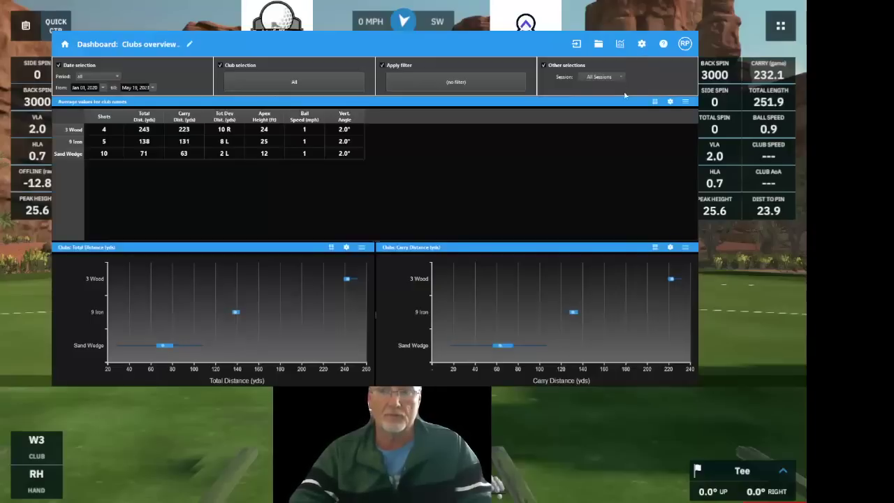
{"action": "left_click", "coordinate": [621, 44]}
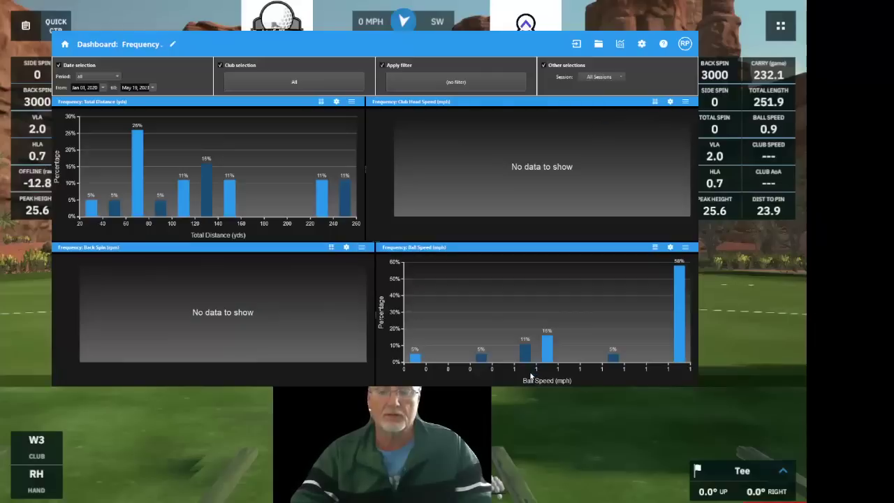
{"action": "key", "text": "Escape"}
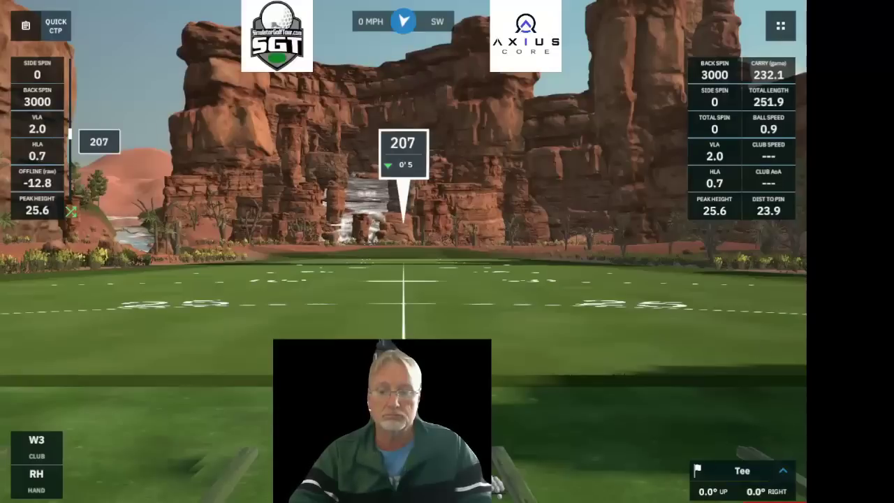
{"action": "key", "text": "alt+Tab"}
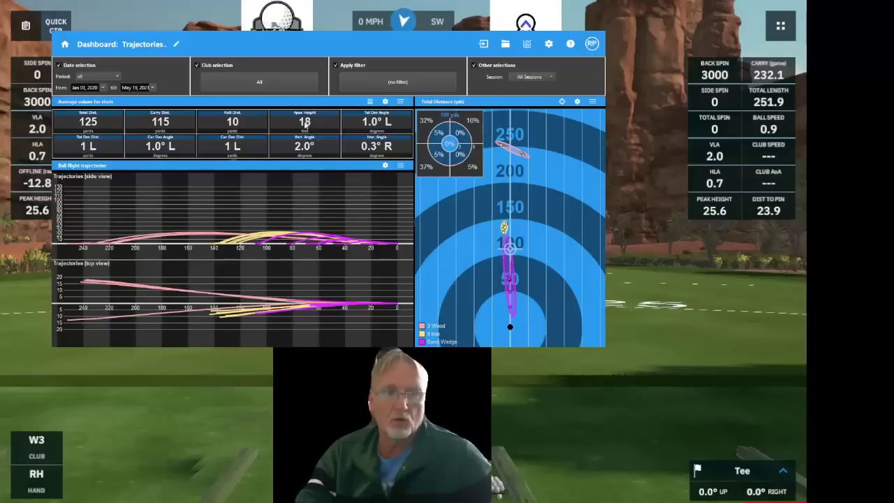
{"action": "left_click", "coordinate": [527, 44]}
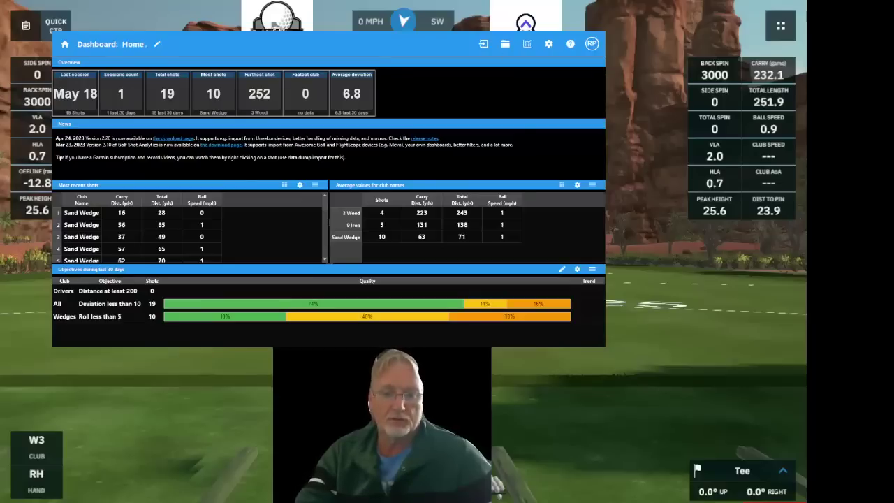
{"action": "key", "text": "alt+Tab"}
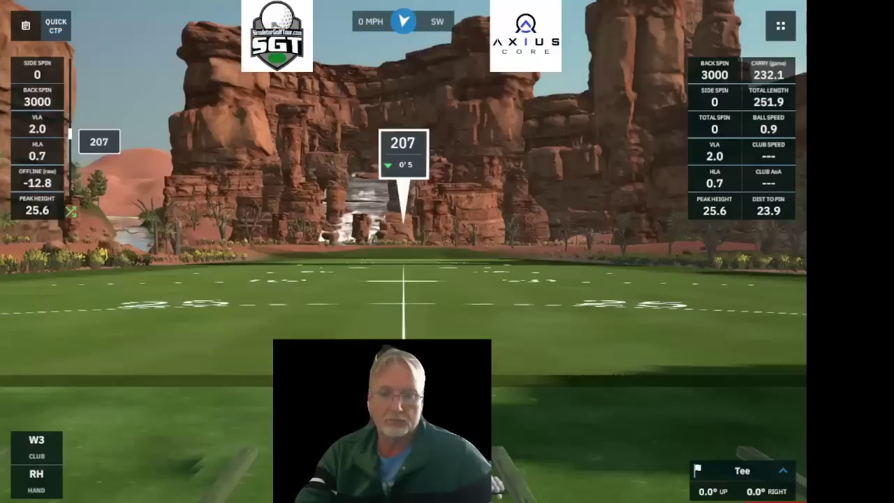